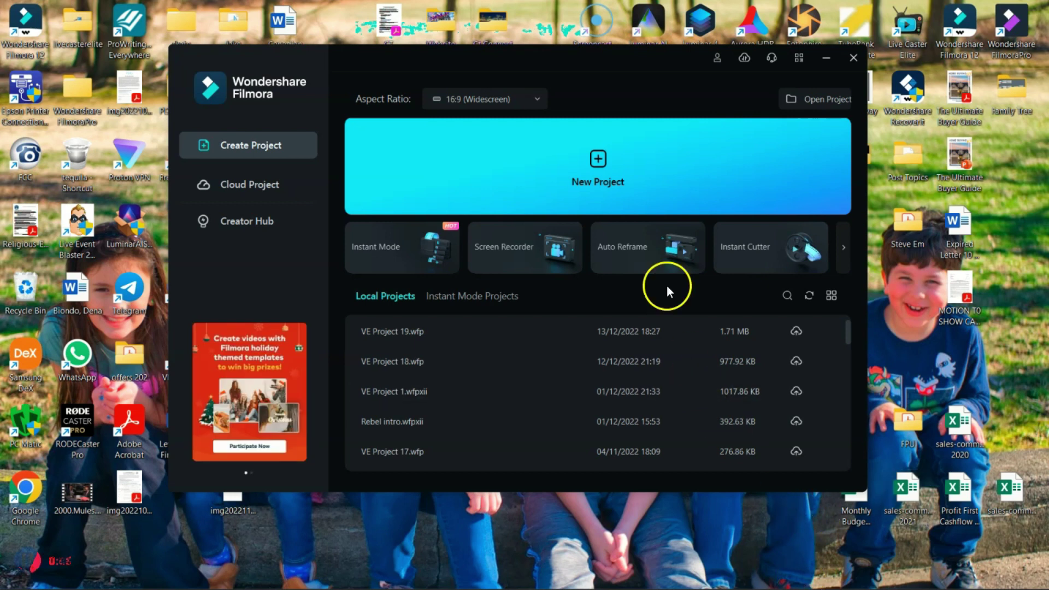
# Create a new project, import the Paris roadside video from Downloads, and drop it on video track 1.
pyautogui.click(634, 184)
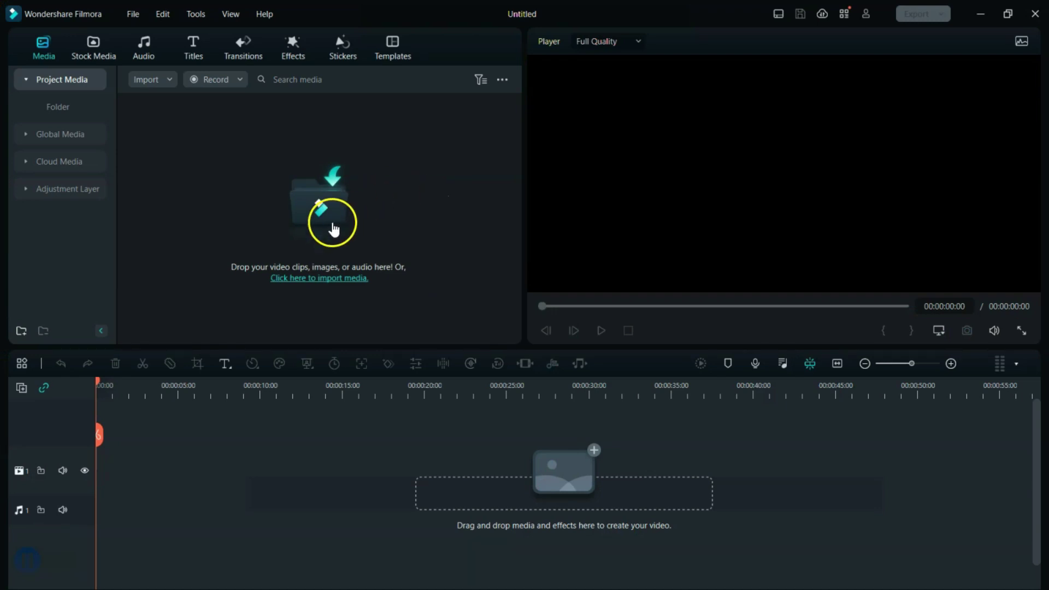
pyautogui.click(292, 219)
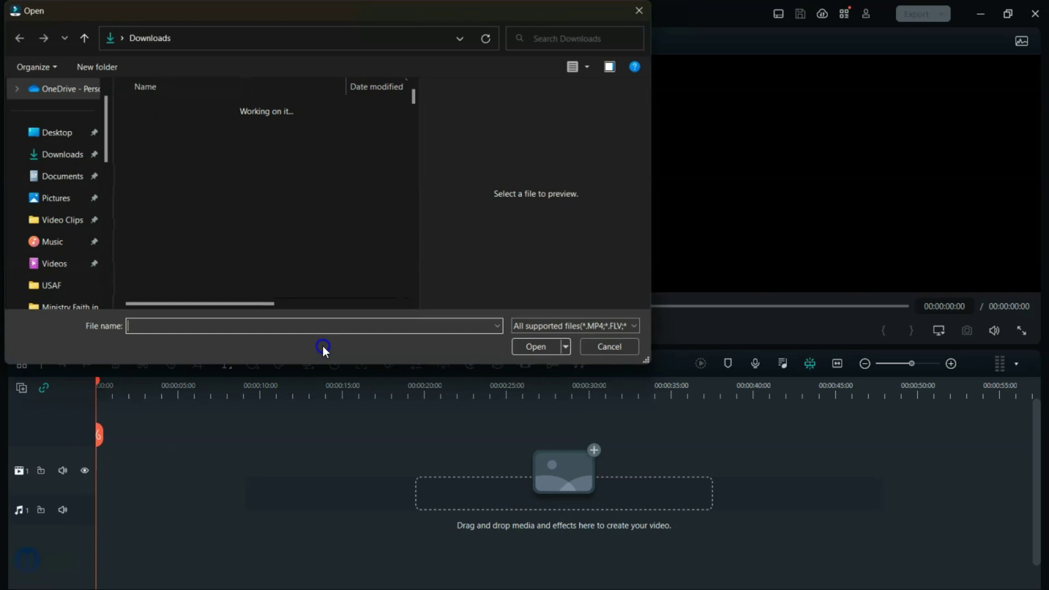
pyautogui.click(184, 134)
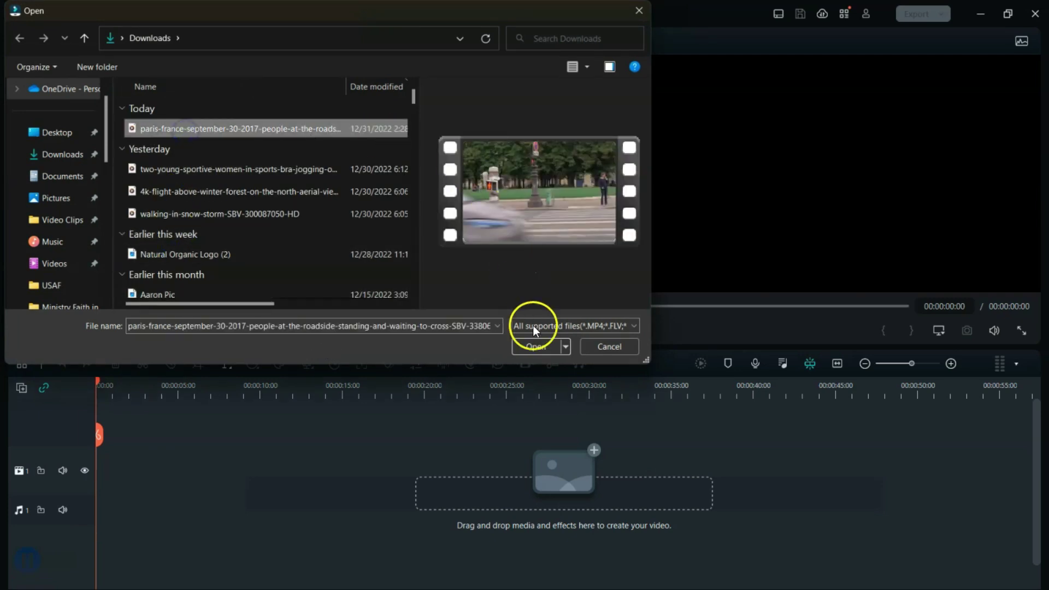
pyautogui.click(533, 358)
pyautogui.click(310, 158)
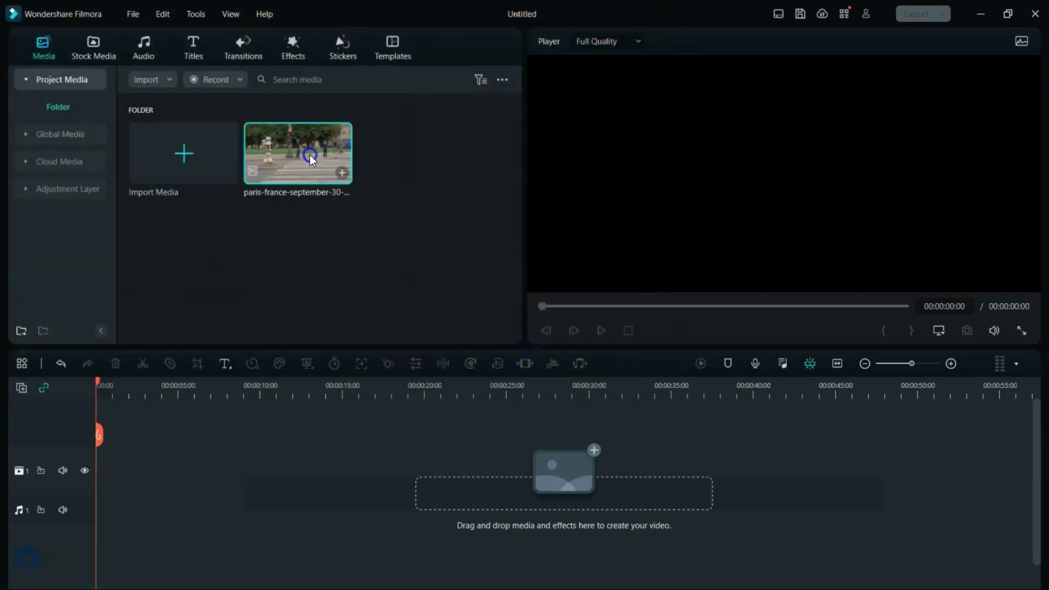
pyautogui.moveTo(310, 159); pyautogui.dragTo(113, 487)
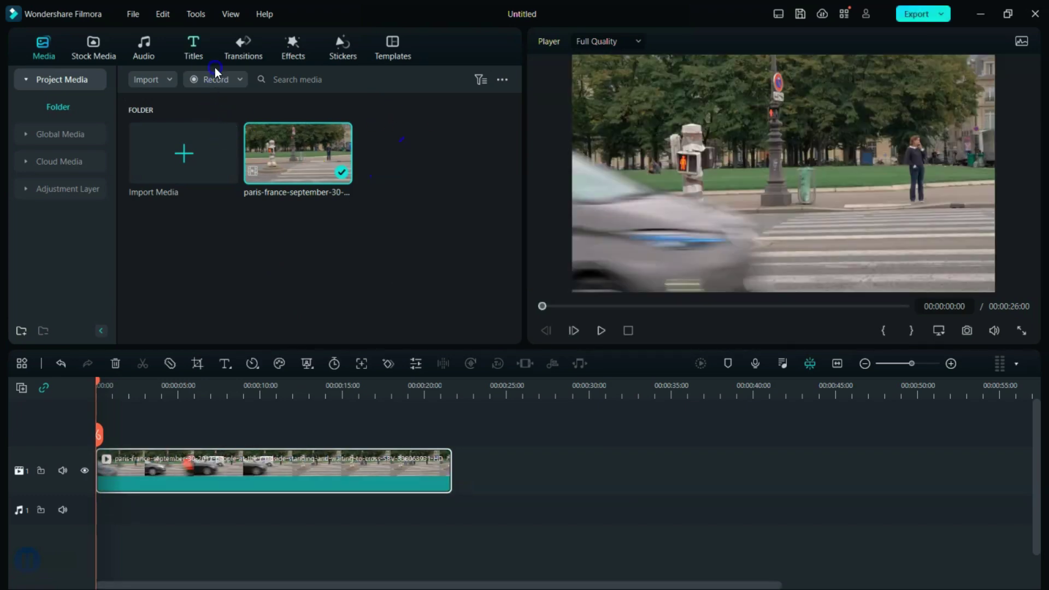
# Place Art Title 16 on track 2 and a second Paris clip copy on track 3.
pyautogui.click(194, 48)
pyautogui.scroll(-3, 185, 235)
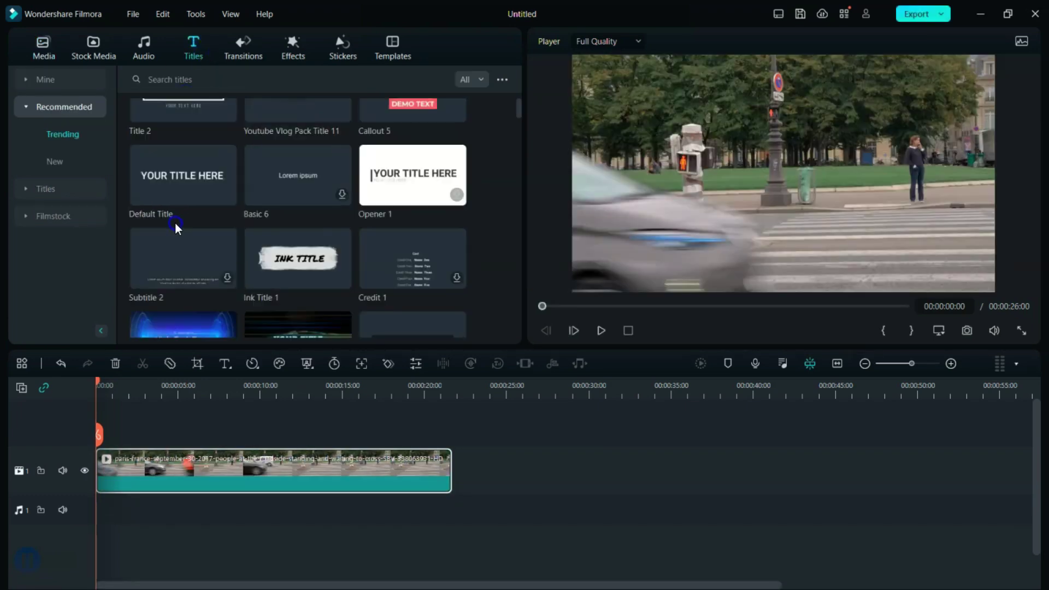
pyautogui.scroll(-10, 189, 247)
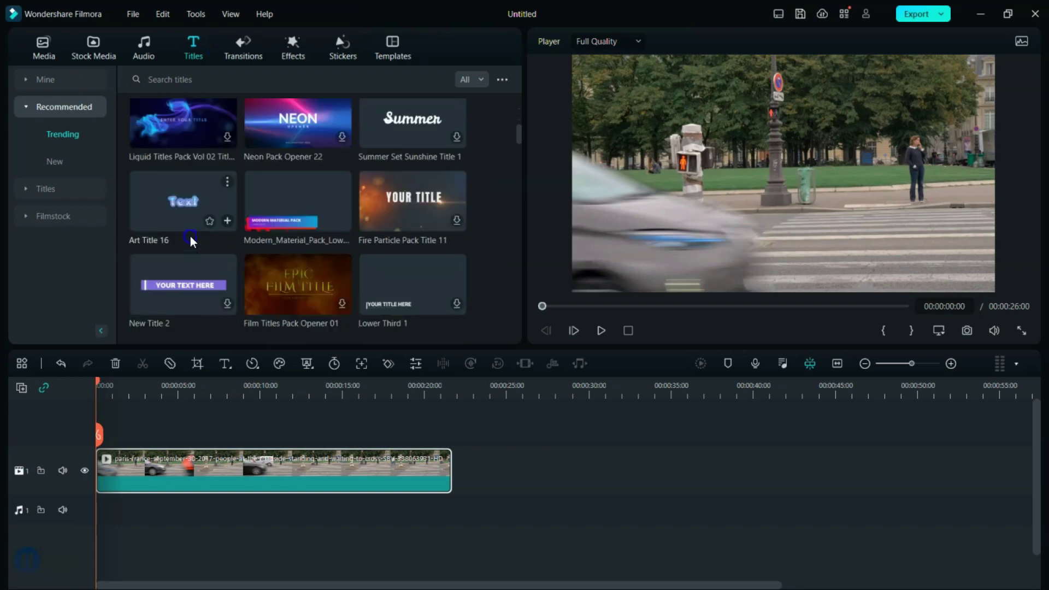
pyautogui.scroll(4, 190, 210)
pyautogui.moveTo(183, 262); pyautogui.dragTo(121, 427)
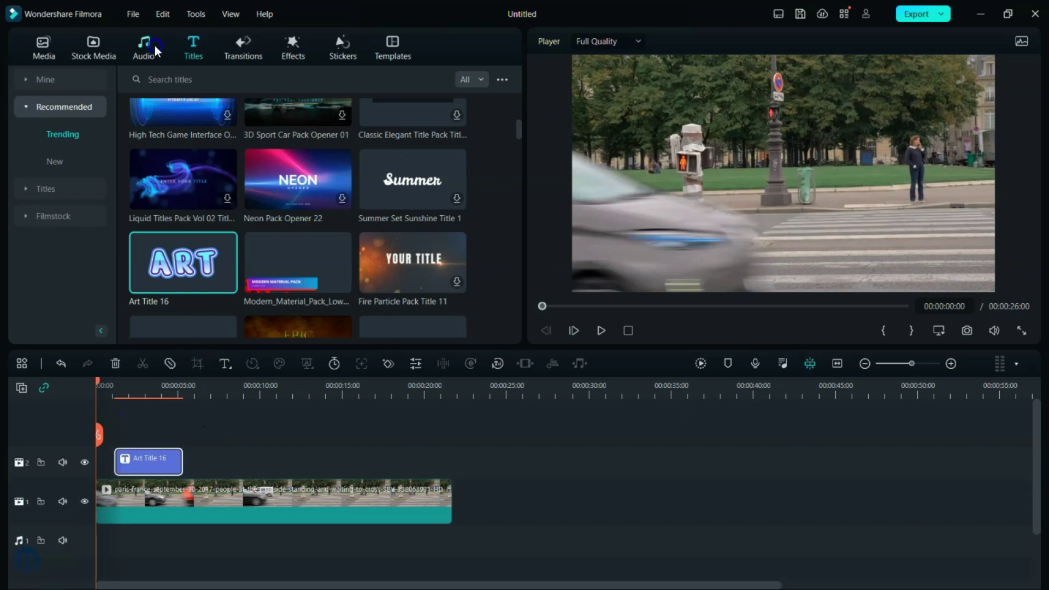
pyautogui.click(47, 61)
pyautogui.moveTo(291, 147); pyautogui.dragTo(97, 435)
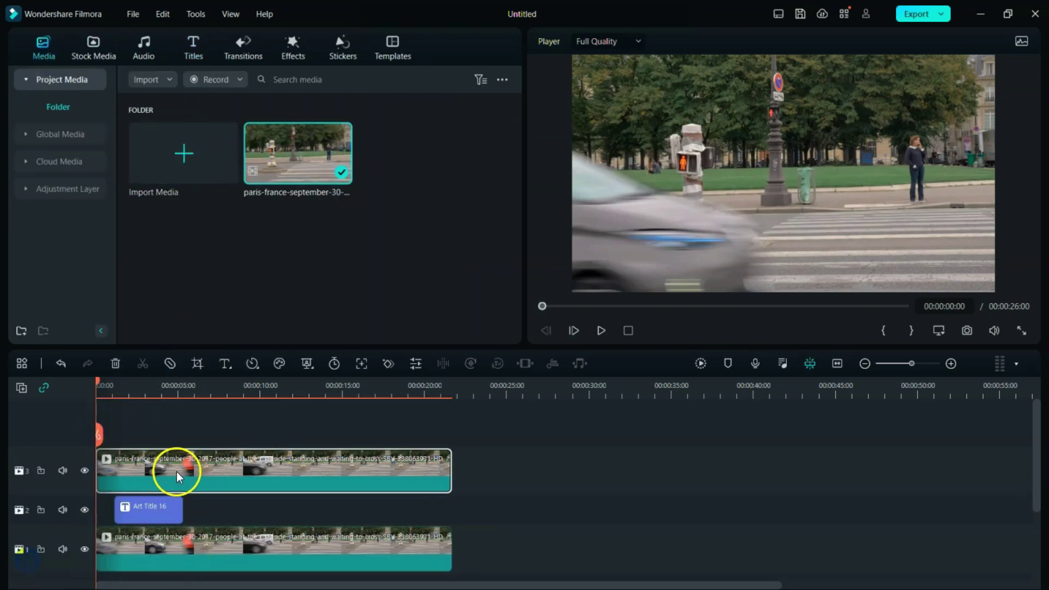
# Hide track 3 and move the Text title onto the passing car at the crossing moment.
pyautogui.click(85, 471)
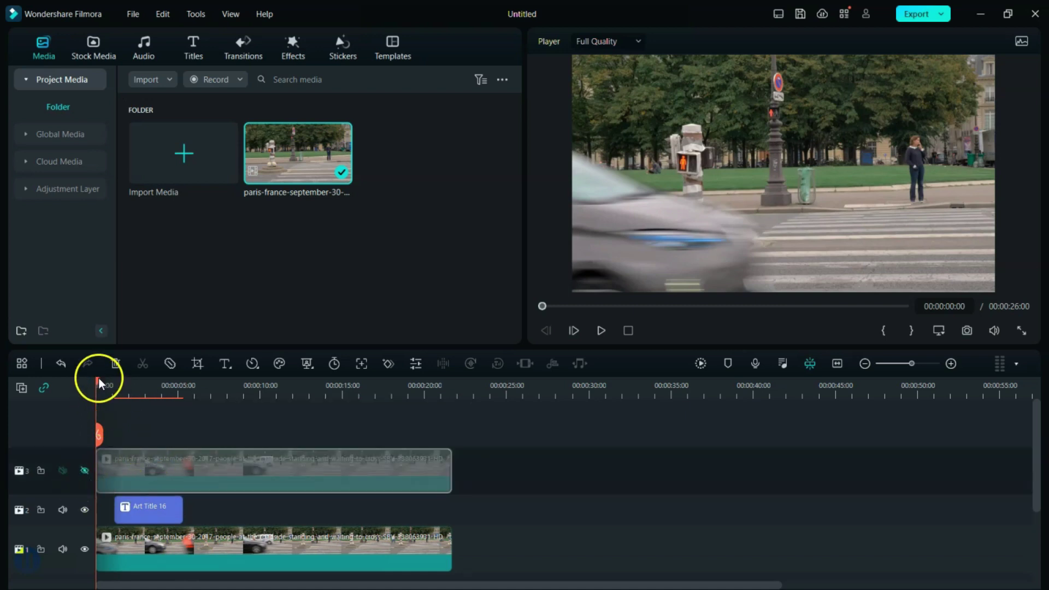
pyautogui.moveTo(99, 382); pyautogui.dragTo(116, 390)
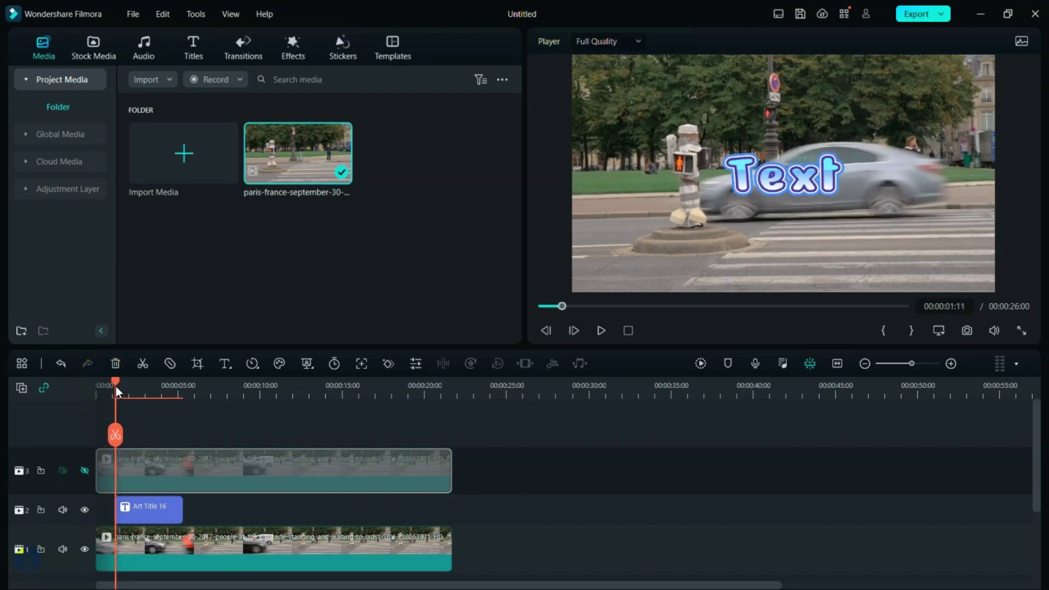
pyautogui.moveTo(784, 191); pyautogui.dragTo(840, 198)
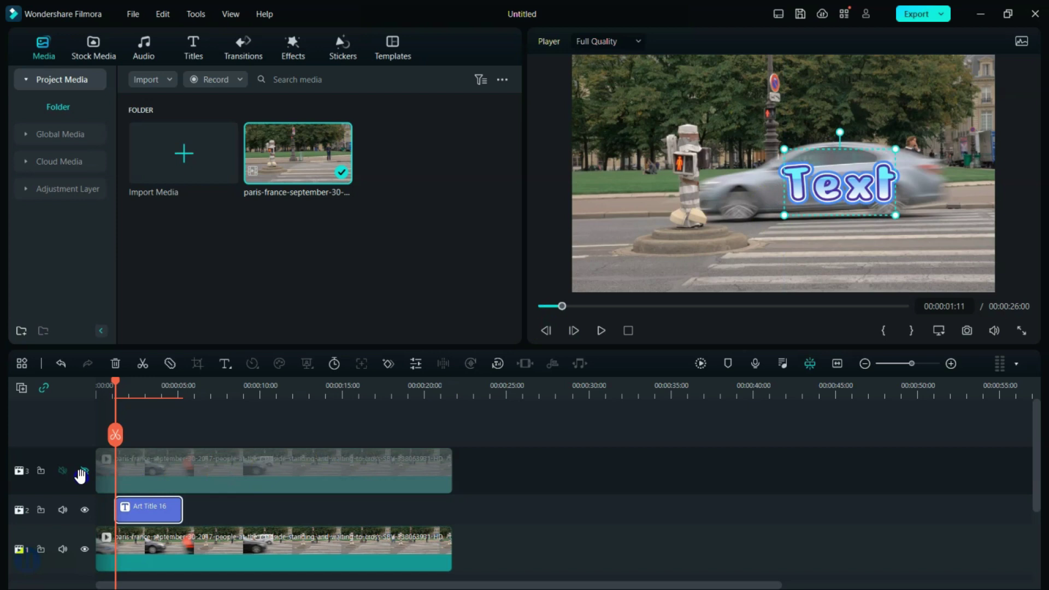
pyautogui.click(741, 226)
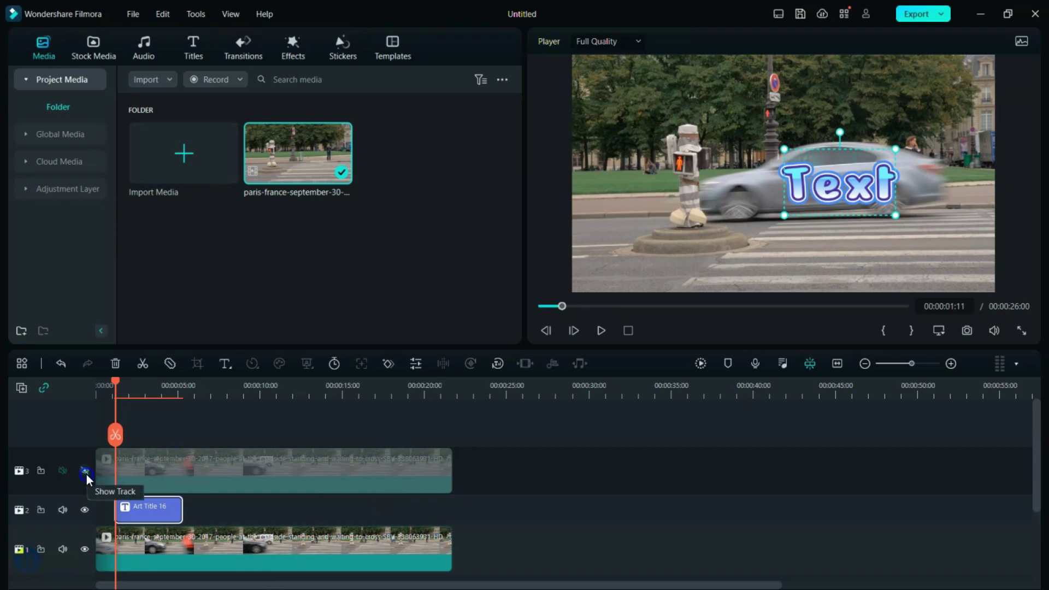
# Lock tracks 1 and 2, then make the top clip copy visible again.
pyautogui.click(40, 510)
pyautogui.click(41, 549)
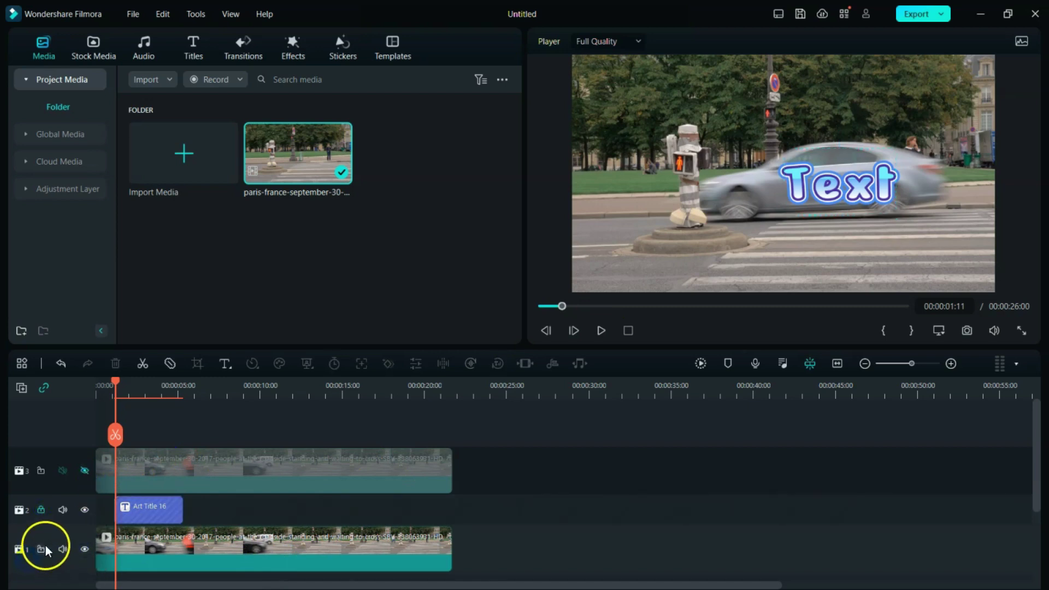
pyautogui.click(85, 471)
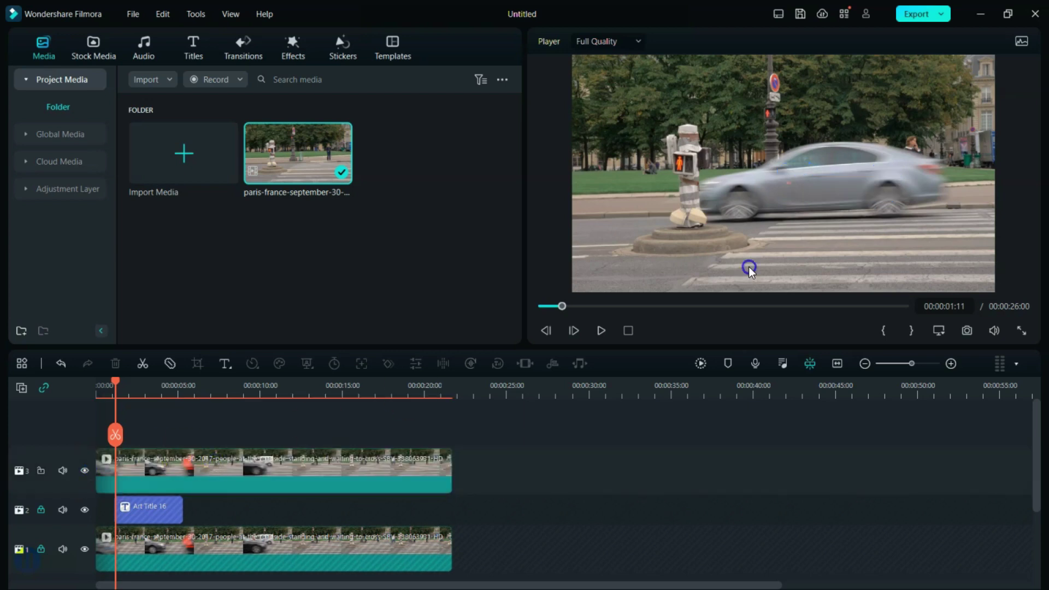
# Give the top Paris clip a Draw Mask and set its first mask keyframe at the car-crossing frame.
pyautogui.doubleClick(269, 462)
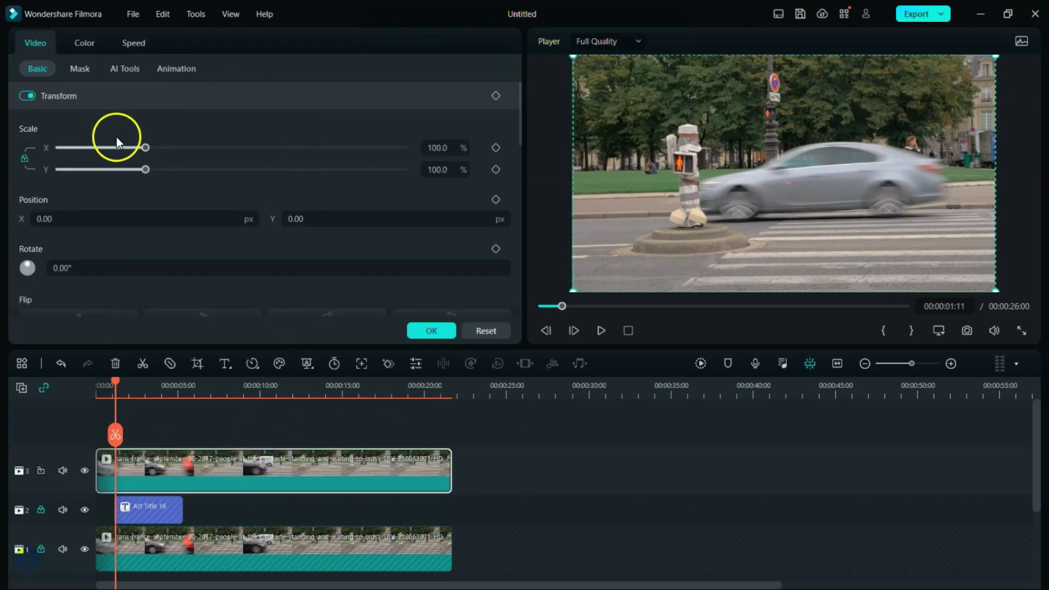
pyautogui.click(83, 68)
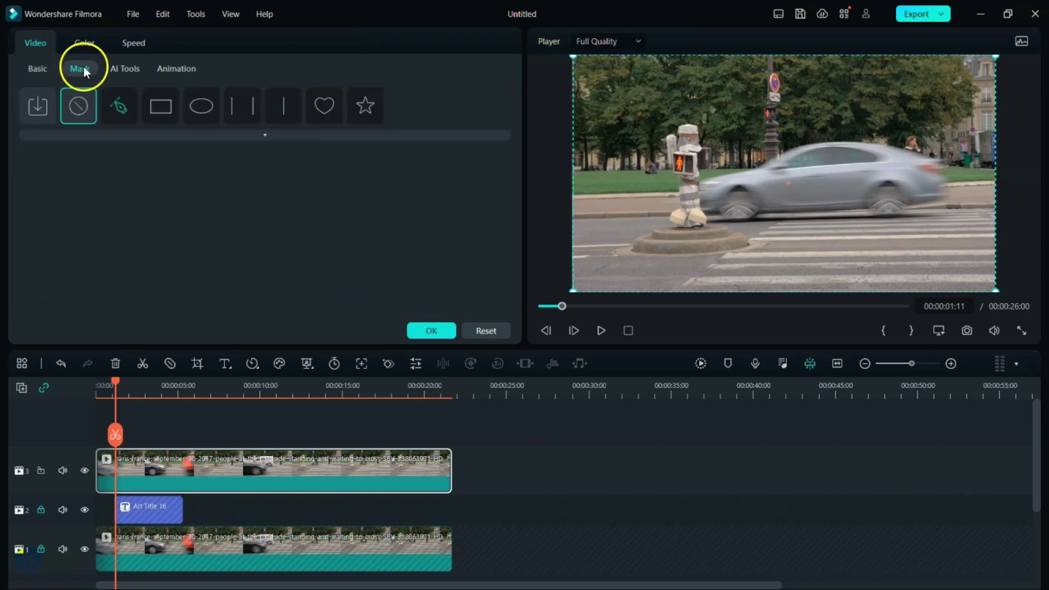
pyautogui.click(118, 109)
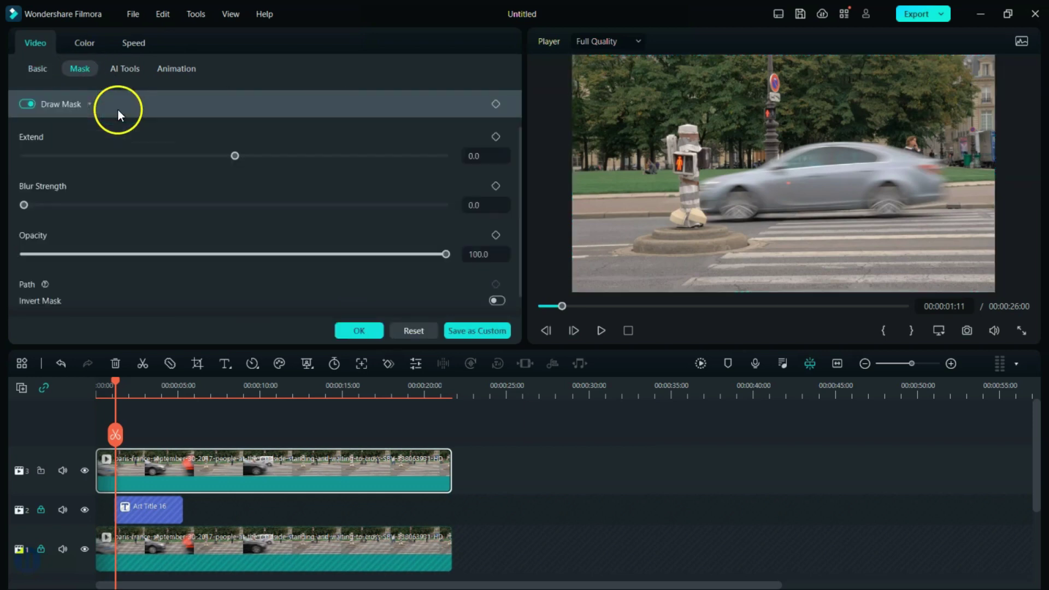
pyautogui.click(496, 104)
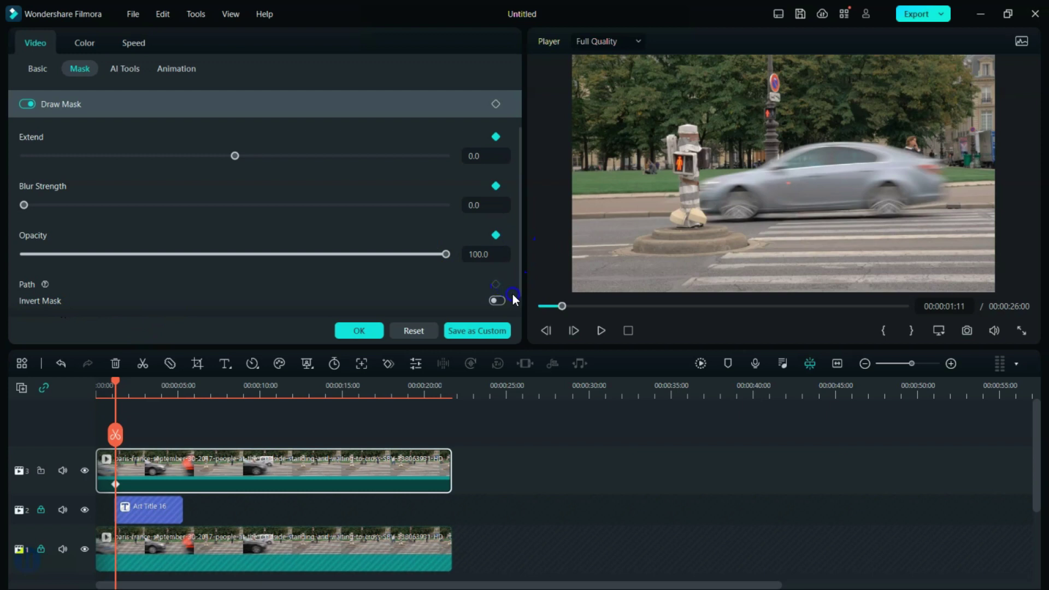
# Remove the Draw Mask keyframe and trace mask points from the car's front, over the roof, down to the rear bumper.
pyautogui.click(498, 109)
pyautogui.click(497, 106)
pyautogui.click(758, 169)
pyautogui.click(829, 140)
pyautogui.click(856, 140)
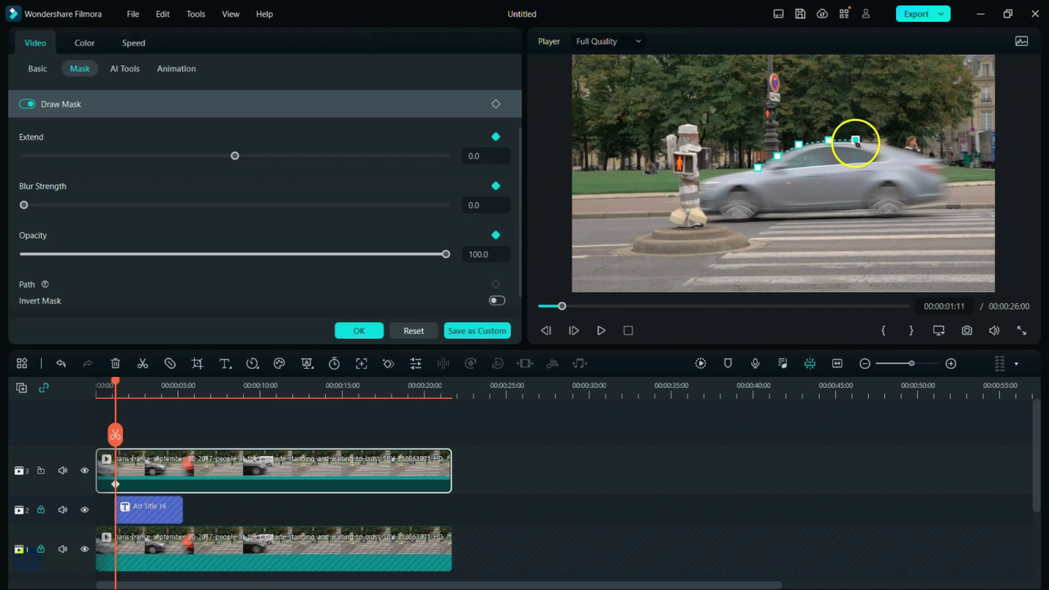
pyautogui.click(870, 142)
pyautogui.click(902, 148)
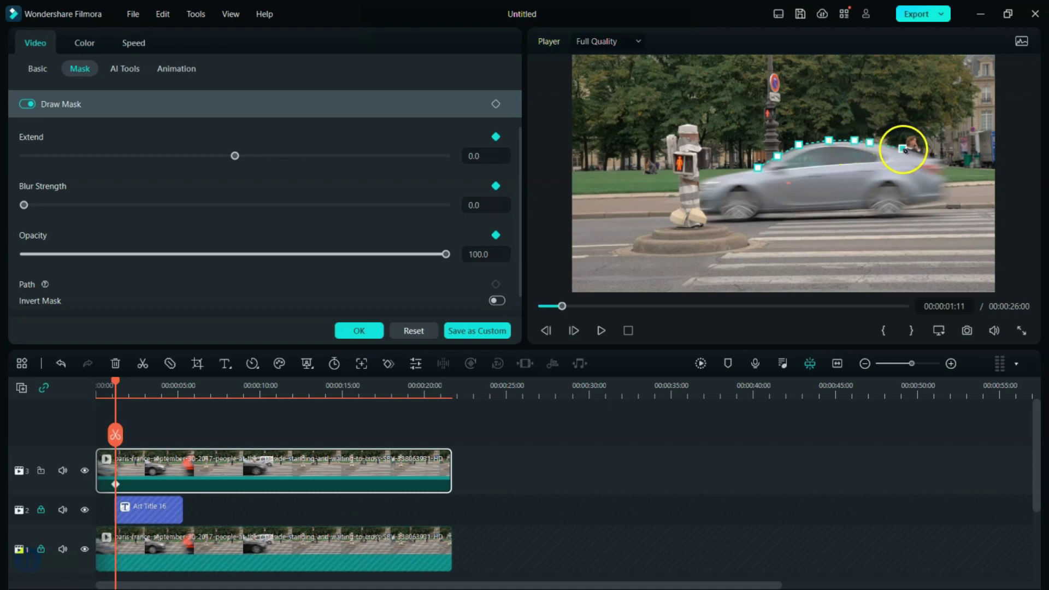
pyautogui.click(931, 156)
pyautogui.click(947, 162)
pyautogui.click(949, 186)
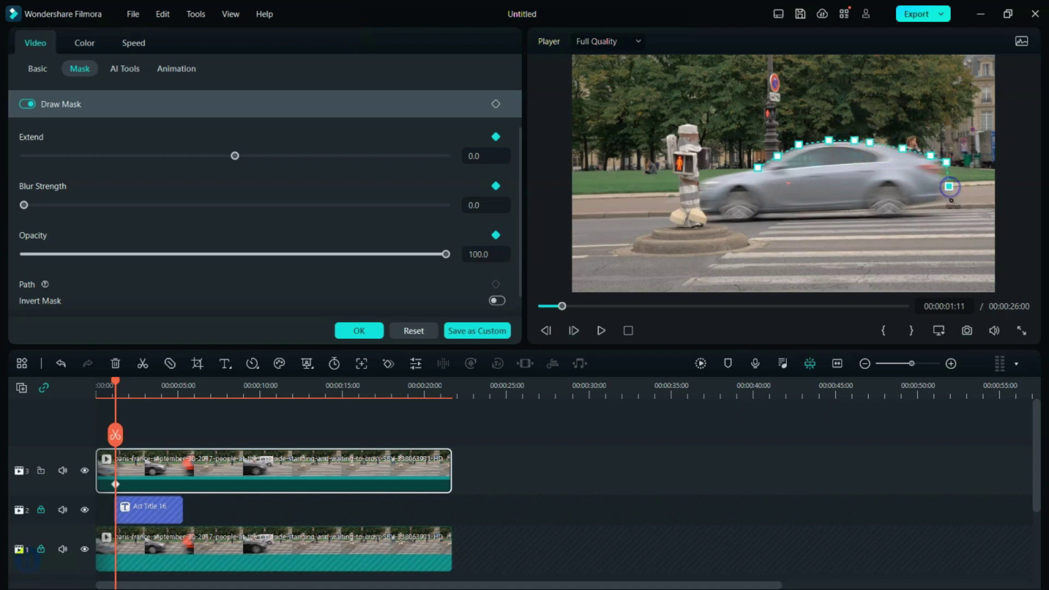
pyautogui.click(947, 201)
# Trace the mask along the car's underside and front end, closing the path at the first point.
pyautogui.click(923, 208)
pyautogui.click(903, 214)
pyautogui.click(869, 212)
pyautogui.click(837, 215)
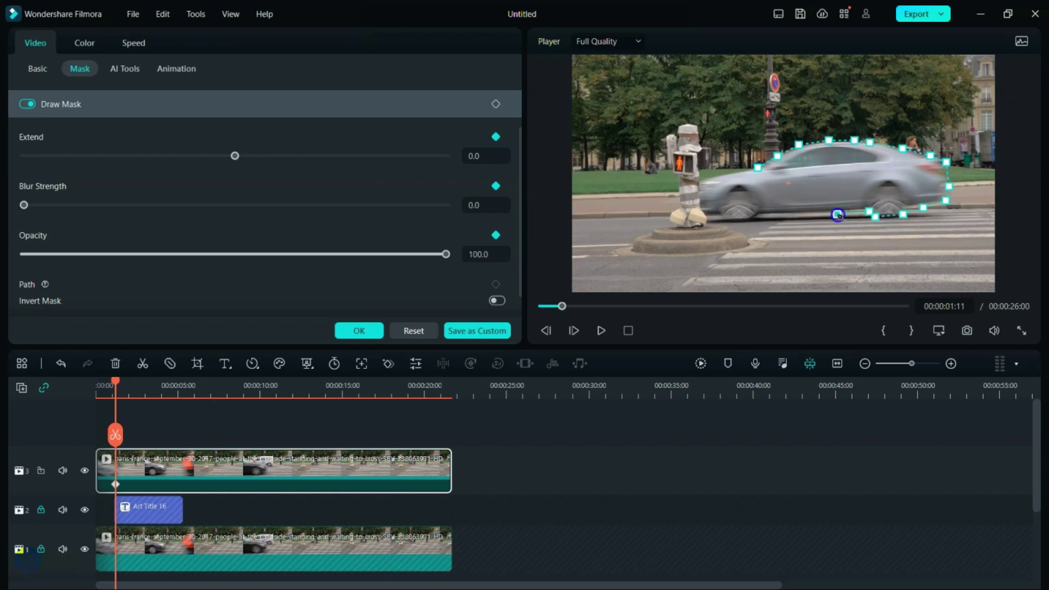
pyautogui.click(797, 211)
pyautogui.click(767, 216)
pyautogui.click(721, 223)
pyautogui.click(705, 214)
pyautogui.click(682, 203)
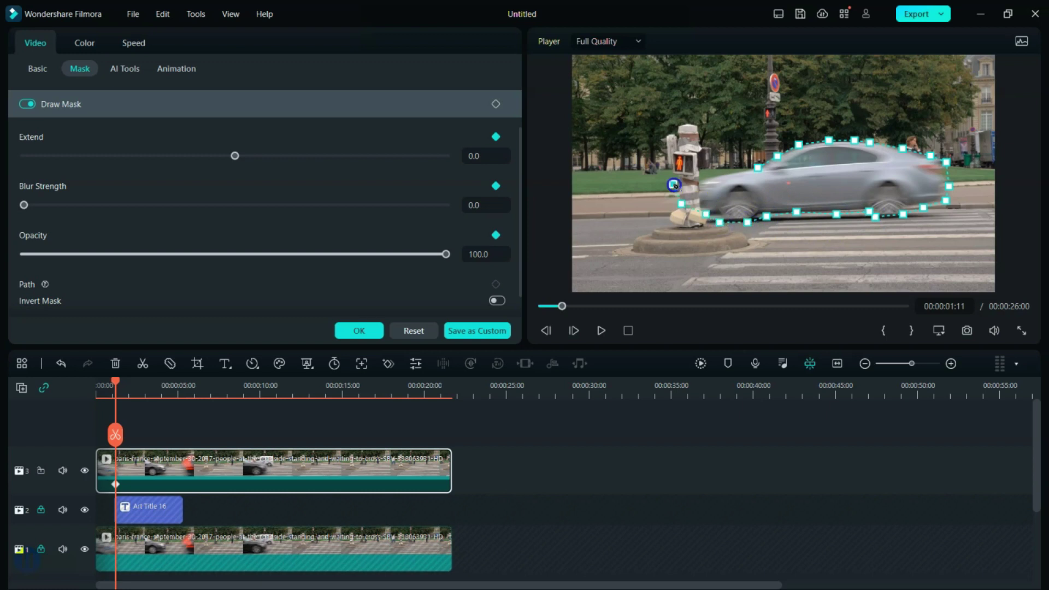
pyautogui.click(703, 175)
pyautogui.click(729, 173)
pyautogui.click(758, 167)
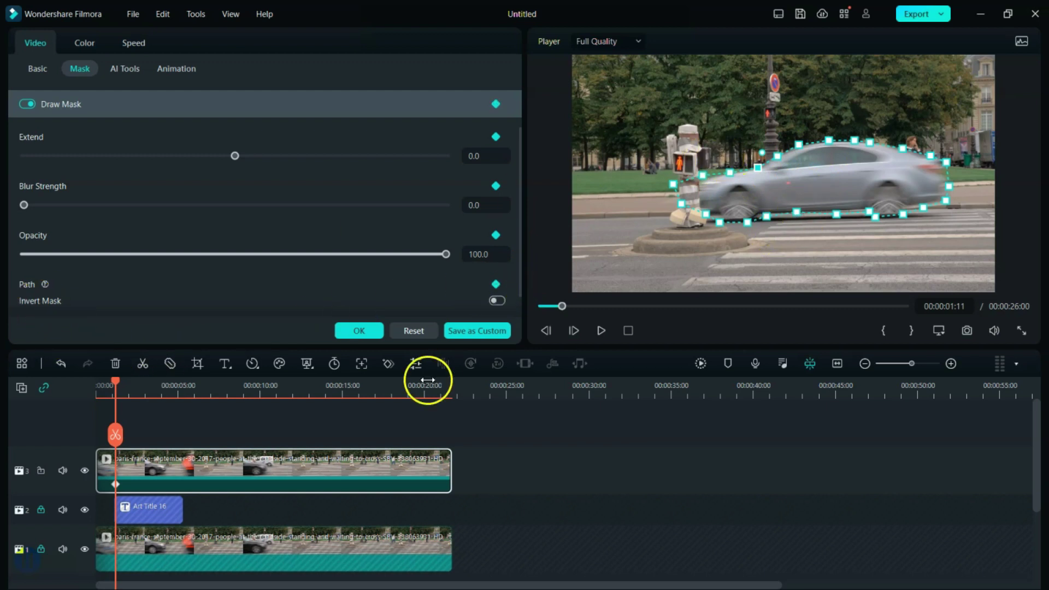
# At a later frame, move the mask onto the car's new position and adjust that path keyframe's timing.
pyautogui.scroll(5, 201, 387)
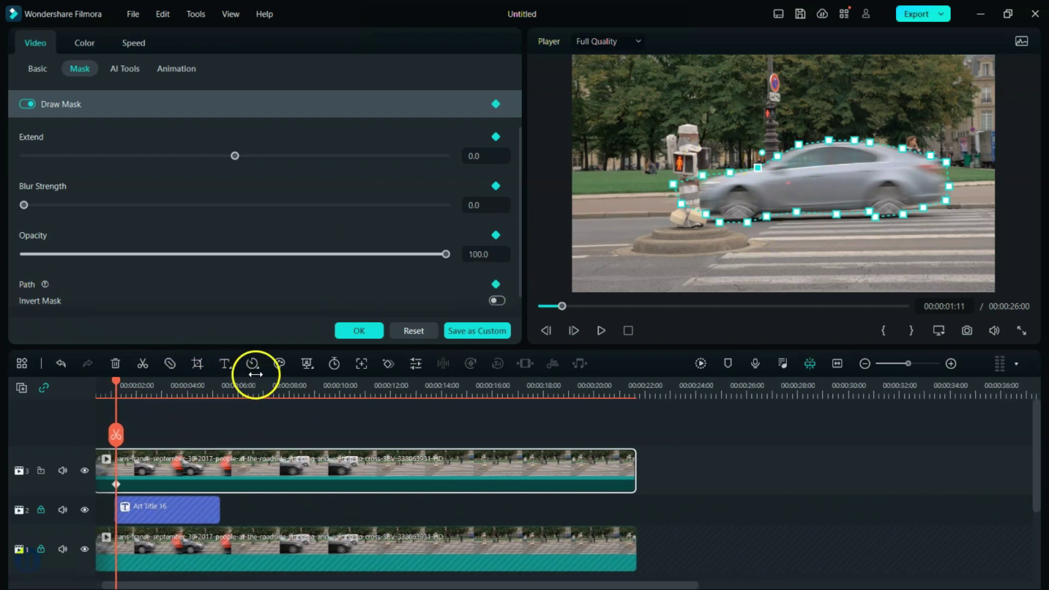
pyautogui.moveTo(116, 381); pyautogui.dragTo(119, 382)
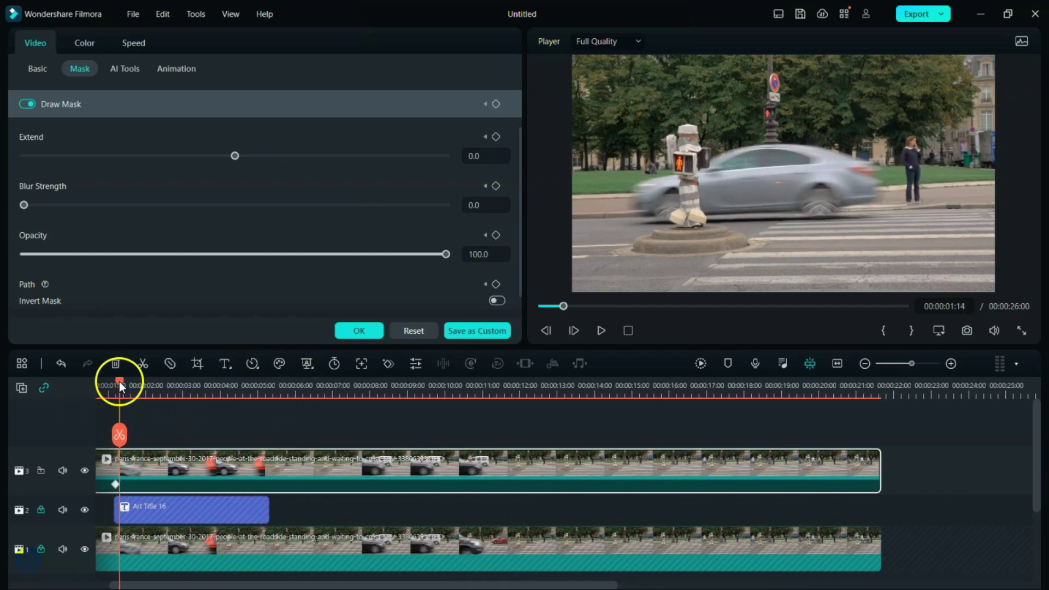
pyautogui.moveTo(795, 157)
pyautogui.mouseDown()
pyautogui.moveTo(815, 171)
pyautogui.moveTo(750, 173)
pyautogui.mouseUp()
pyautogui.click(118, 485)
pyautogui.moveTo(119, 484); pyautogui.dragTo(125, 486)
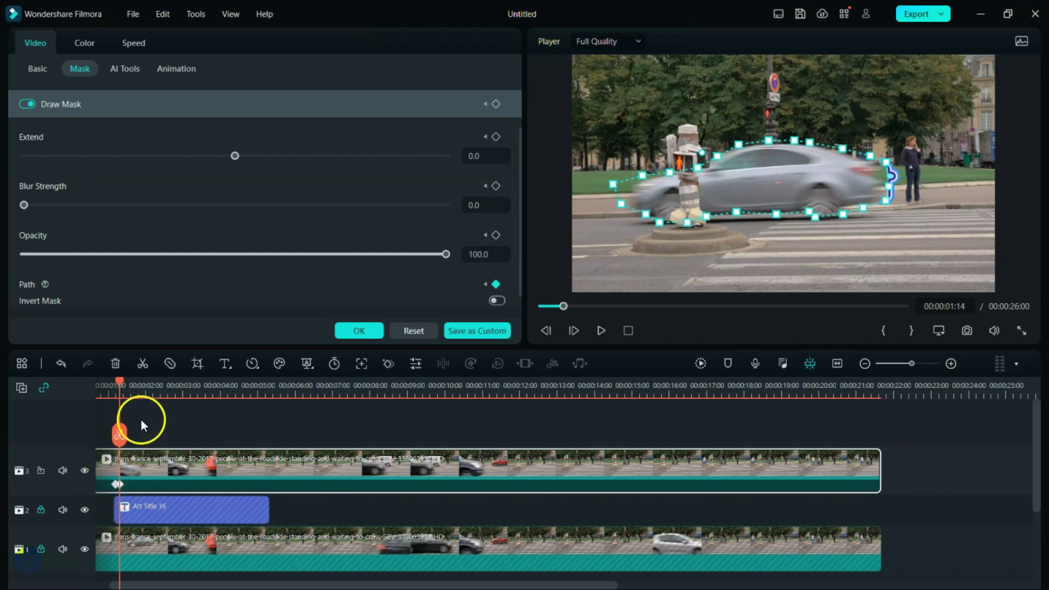
# Shift the mask left with the car at 00:00:01:16 and 00:00:01:20 to uncover the whole title.
pyautogui.moveTo(119, 382); pyautogui.dragTo(122, 381)
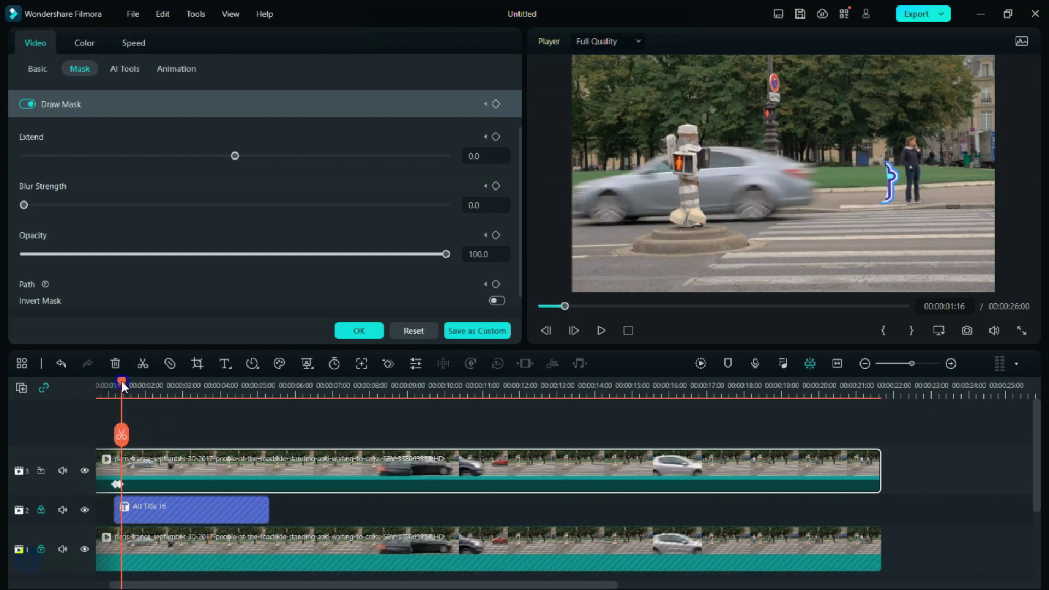
pyautogui.moveTo(749, 183); pyautogui.dragTo(703, 176)
pyautogui.moveTo(122, 381); pyautogui.dragTo(127, 380)
pyautogui.click(734, 147)
pyautogui.moveTo(734, 147); pyautogui.dragTo(664, 173)
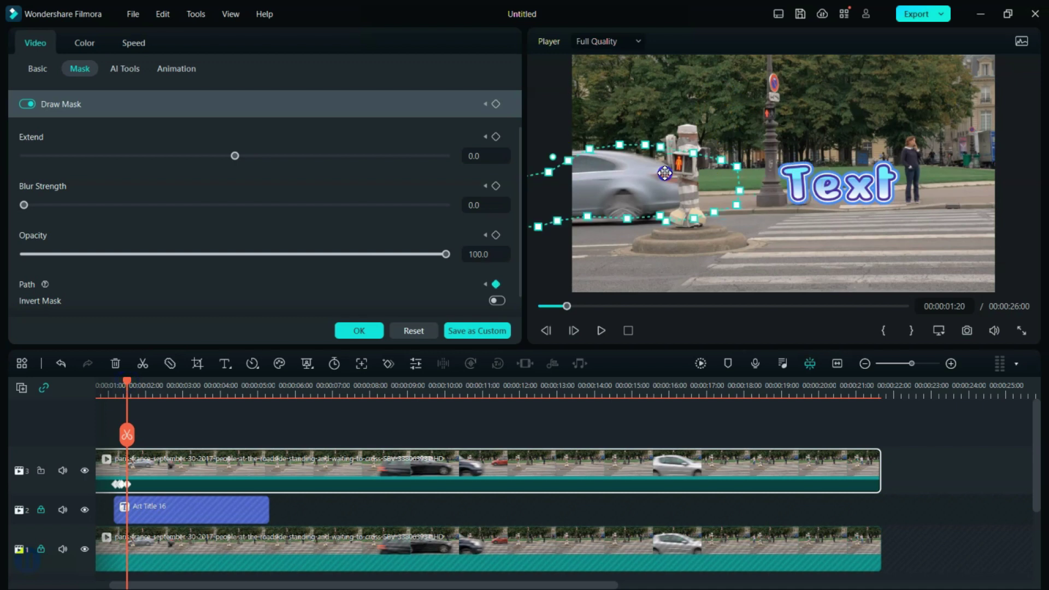
pyautogui.moveTo(130, 382); pyautogui.dragTo(106, 389)
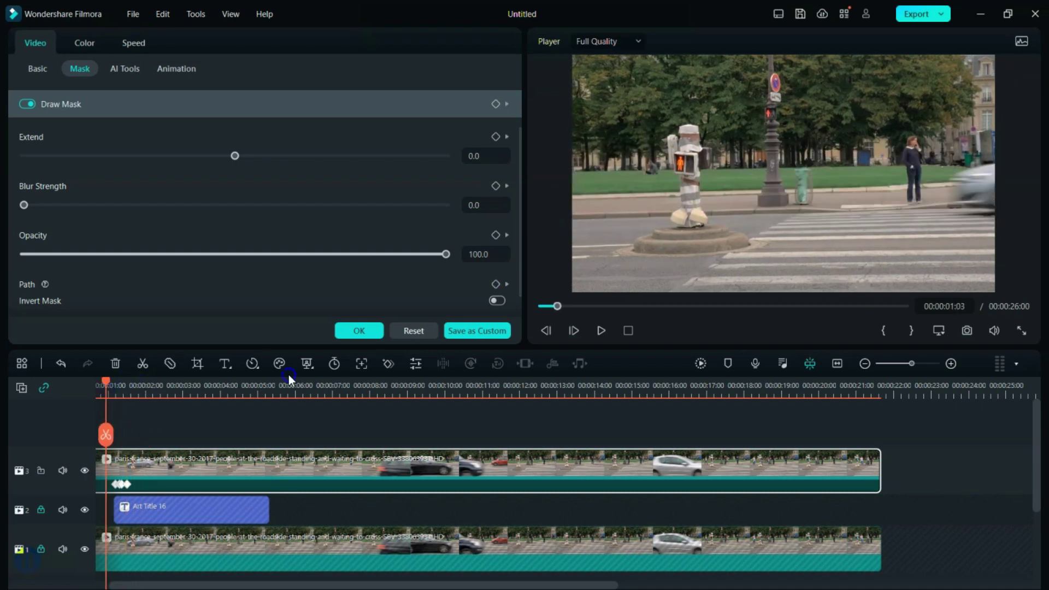
pyautogui.click(600, 330)
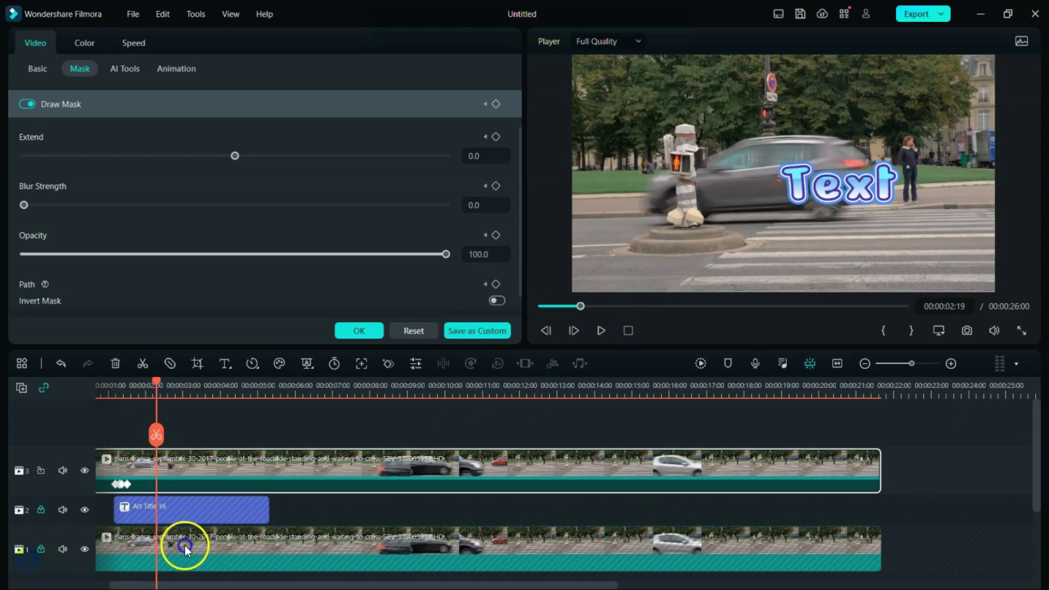
pyautogui.click(752, 216)
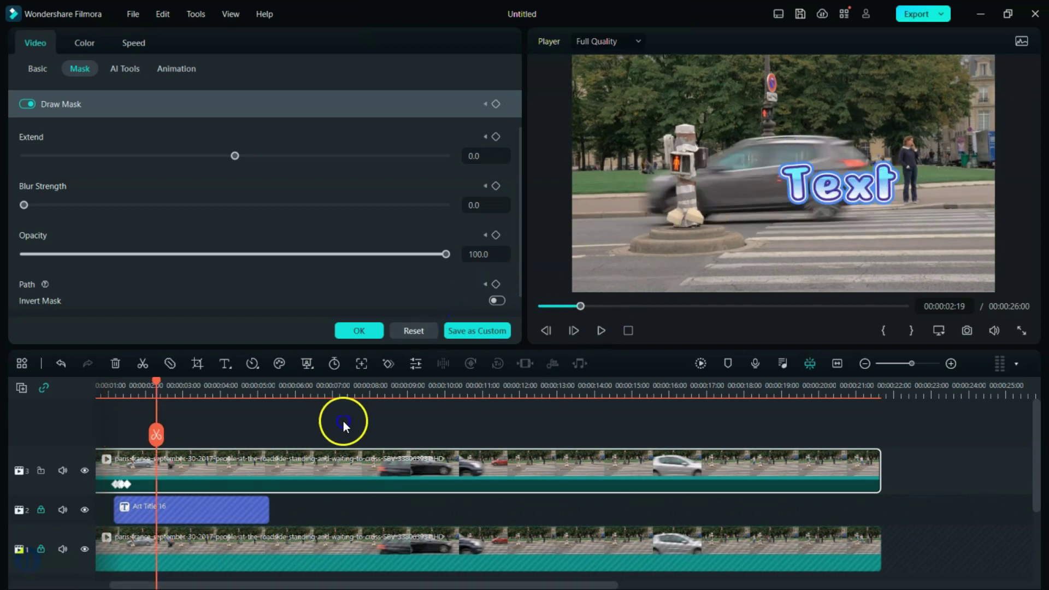
pyautogui.click(847, 107)
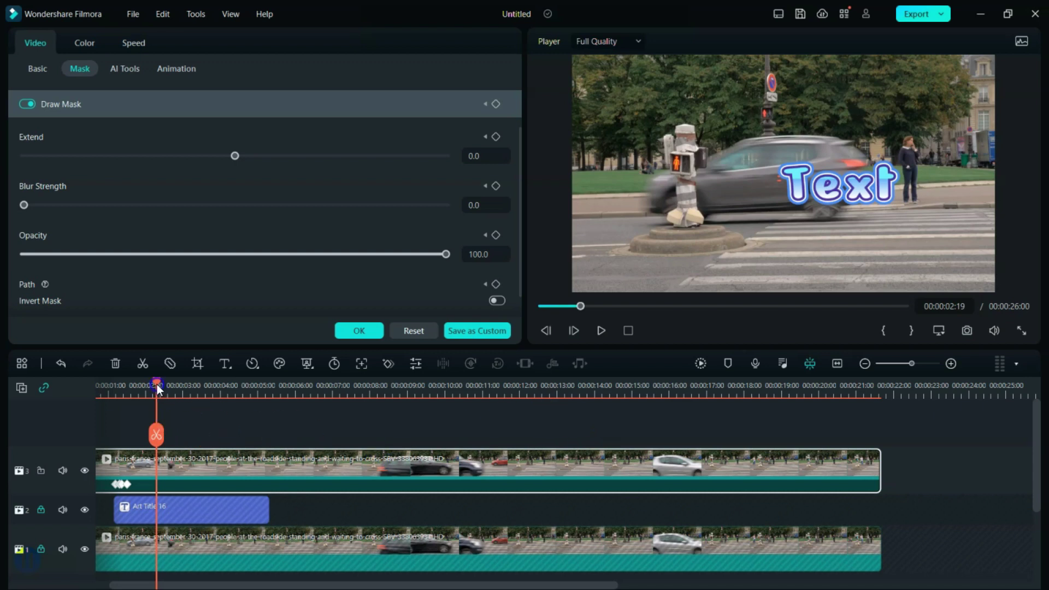
# Unlock track 2 and trim the Art Title 16 clip to 24 frames, ending at 00:00:02:08.
pyautogui.moveTo(155, 381)
pyautogui.mouseDown()
pyautogui.moveTo(172, 378)
pyautogui.moveTo(133, 382)
pyautogui.moveTo(143, 378)
pyautogui.mouseUp()
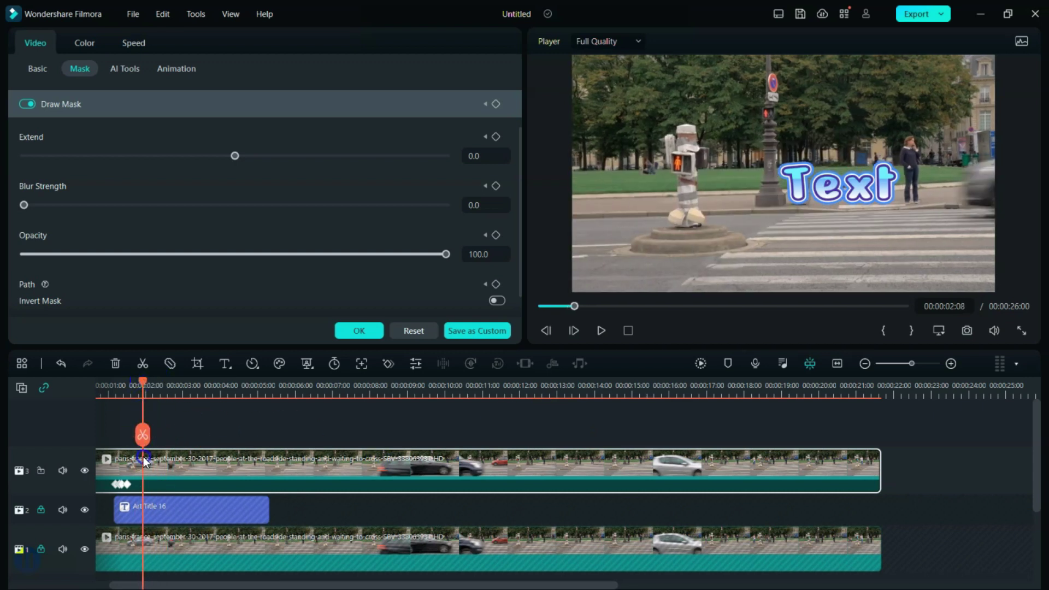
pyautogui.click(162, 515)
pyautogui.click(38, 509)
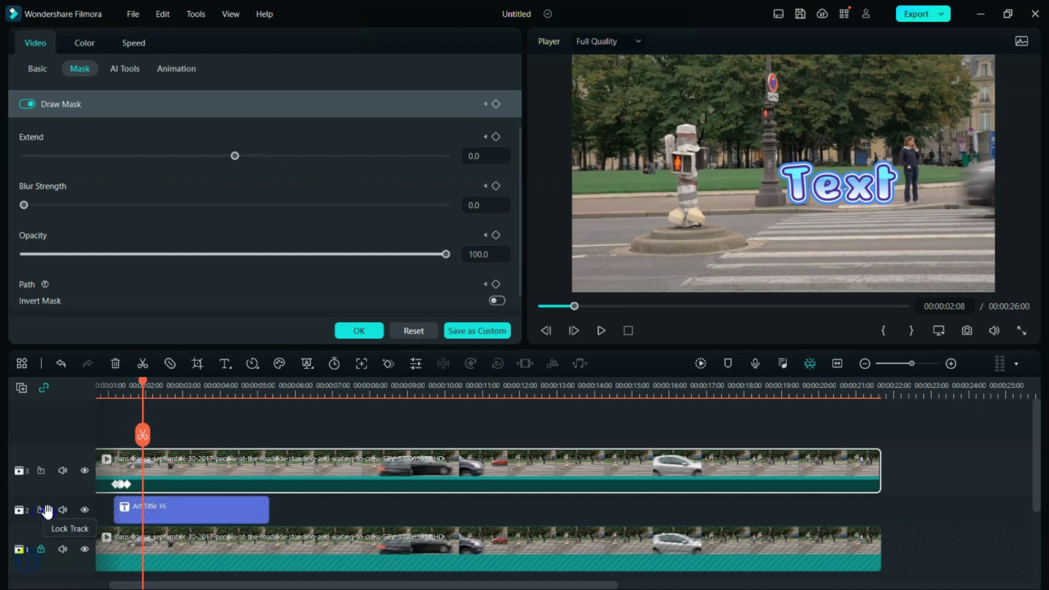
pyautogui.click(234, 502)
pyautogui.moveTo(265, 508); pyautogui.dragTo(145, 522)
pyautogui.moveTo(148, 385); pyautogui.dragTo(81, 405)
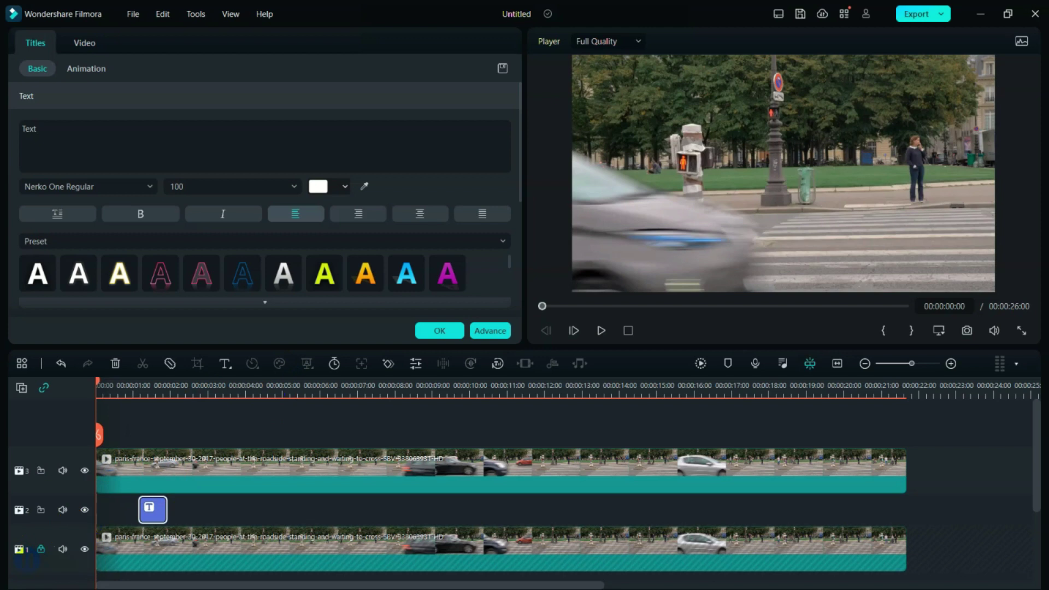
# Unlock the bottom video track and confirm the title settings with OK.
pyautogui.click(42, 545)
pyautogui.scroll(-2, 249, 470)
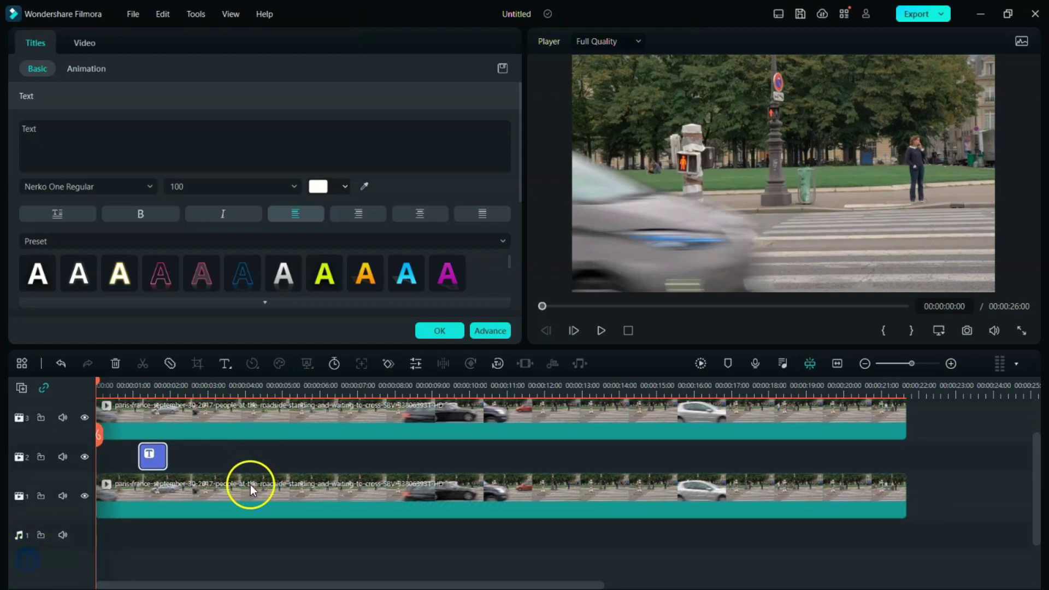
pyautogui.scroll(2, 219, 497)
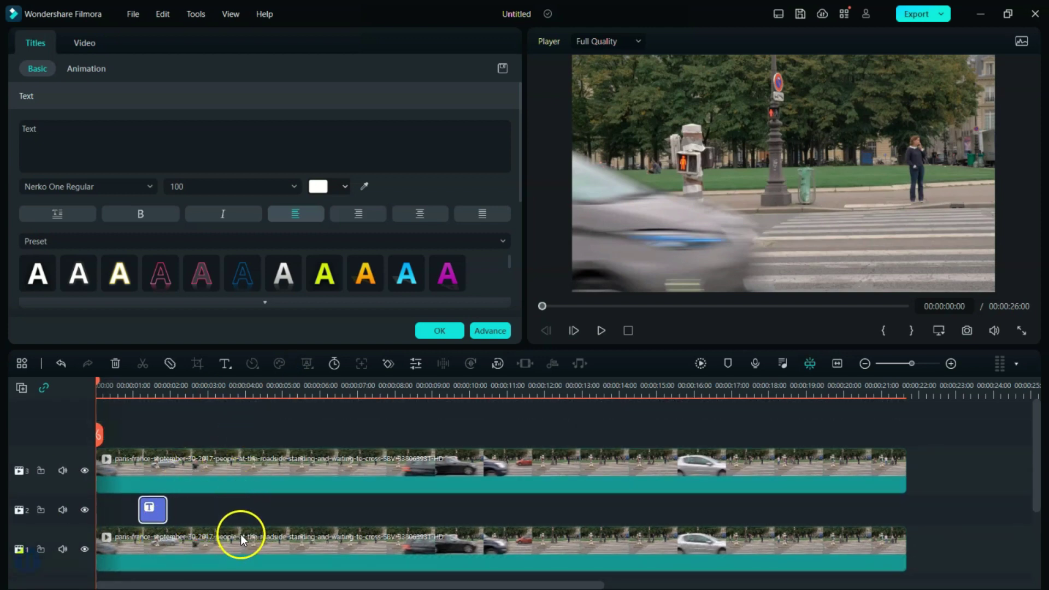
pyautogui.click(432, 331)
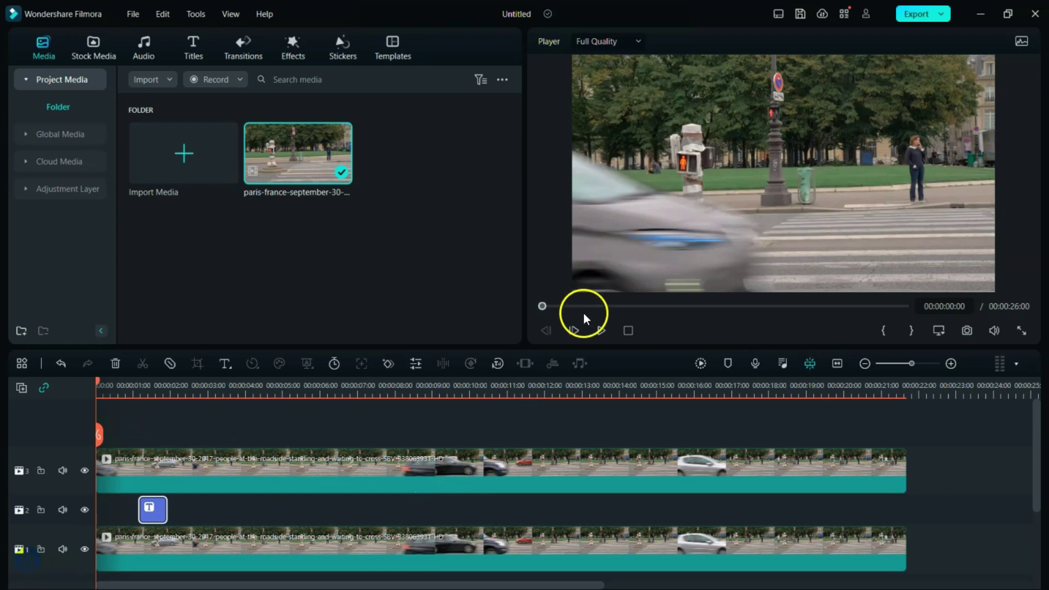
# Play back the reveal, pause at 00:00:03:08, and reopen the top clip's mask settings.
pyautogui.click(605, 331)
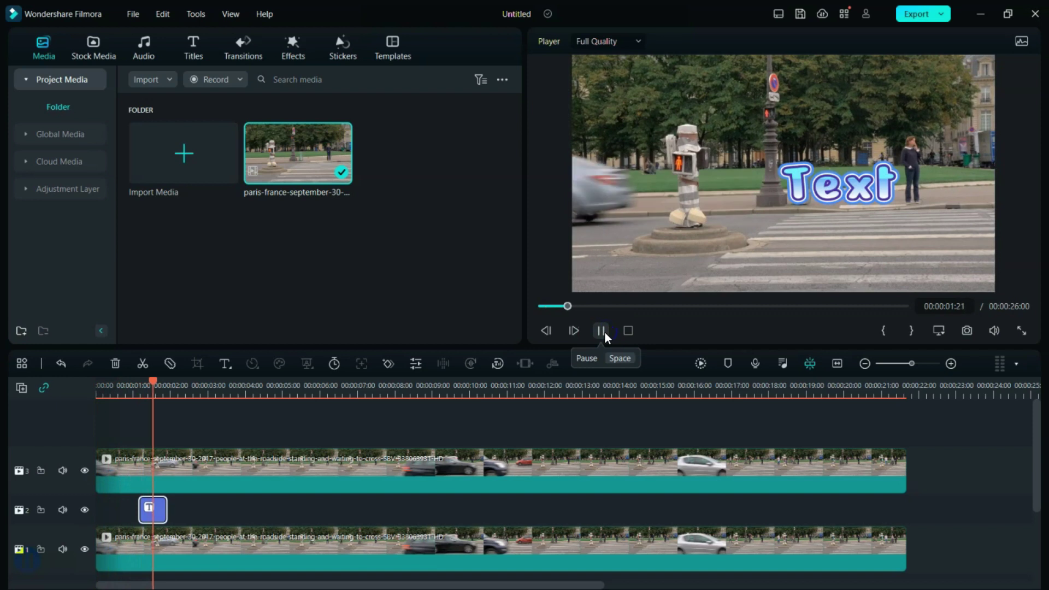
pyautogui.click(603, 331)
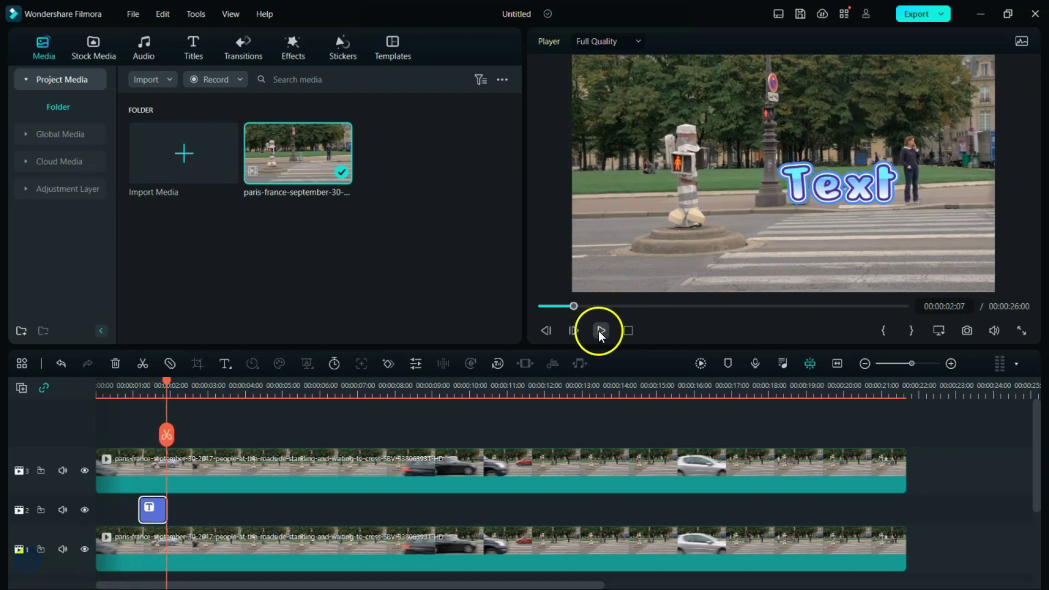
pyautogui.click(601, 331)
pyautogui.click(601, 331)
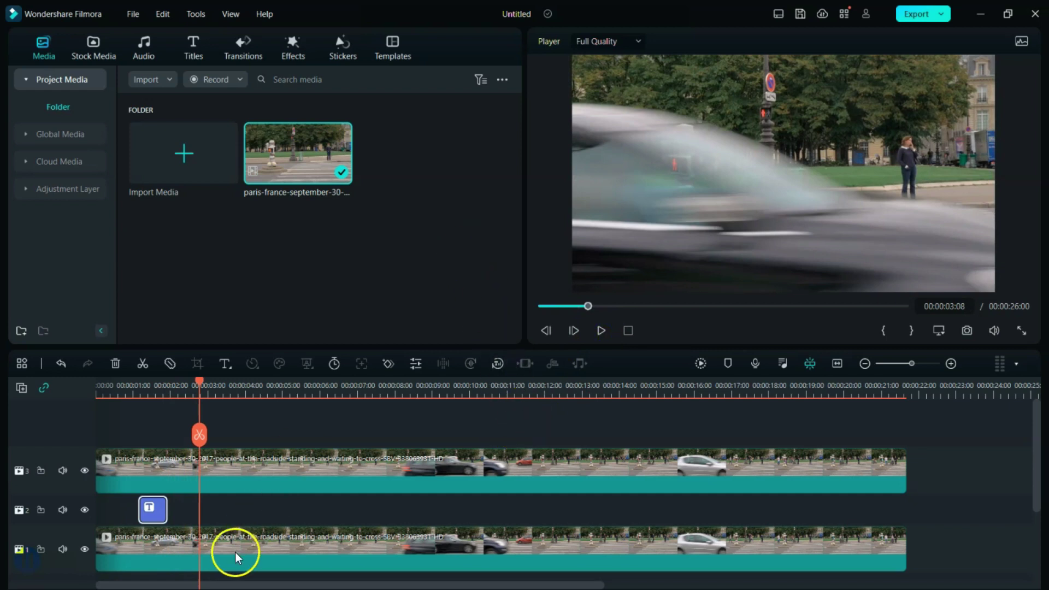
pyautogui.doubleClick(281, 469)
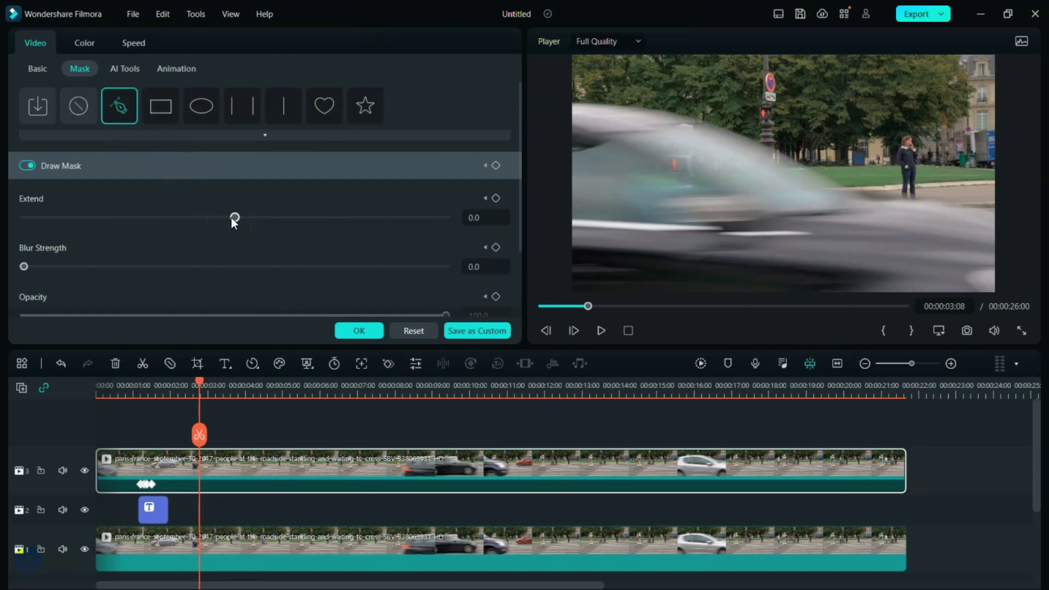
# Close the Mask panel and scrub to 00:00:01:10, where the car passes the title.
pyautogui.click(411, 331)
pyautogui.click(193, 386)
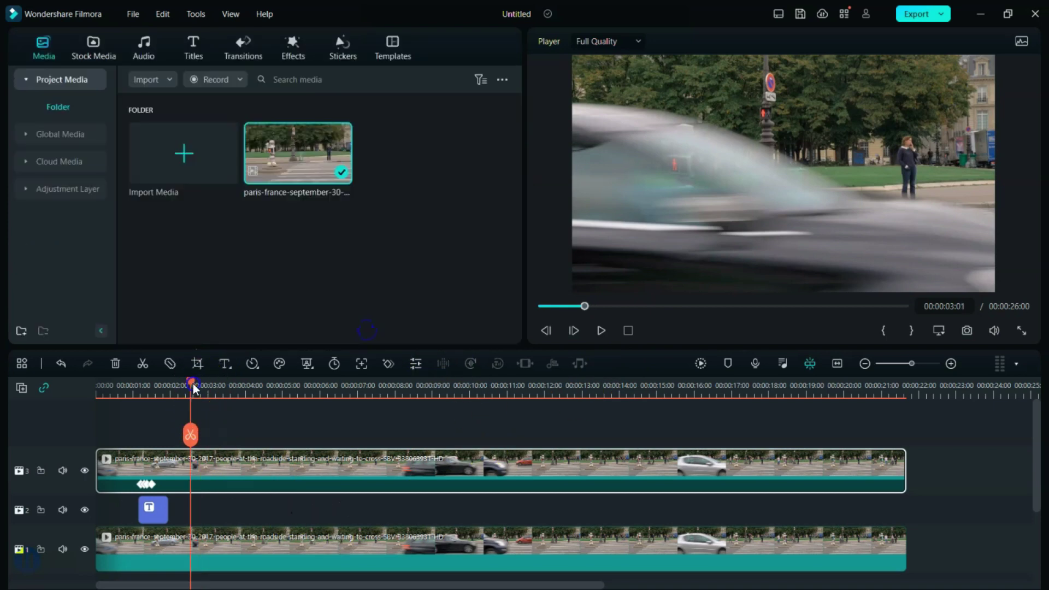
pyautogui.moveTo(195, 388); pyautogui.dragTo(122, 434)
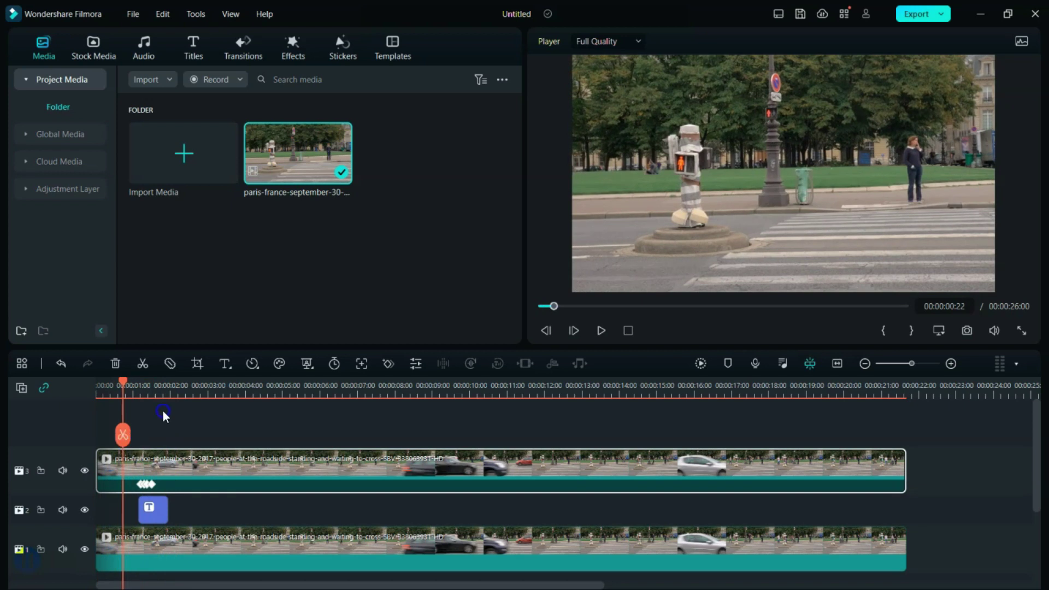
pyautogui.scroll(4, 171, 389)
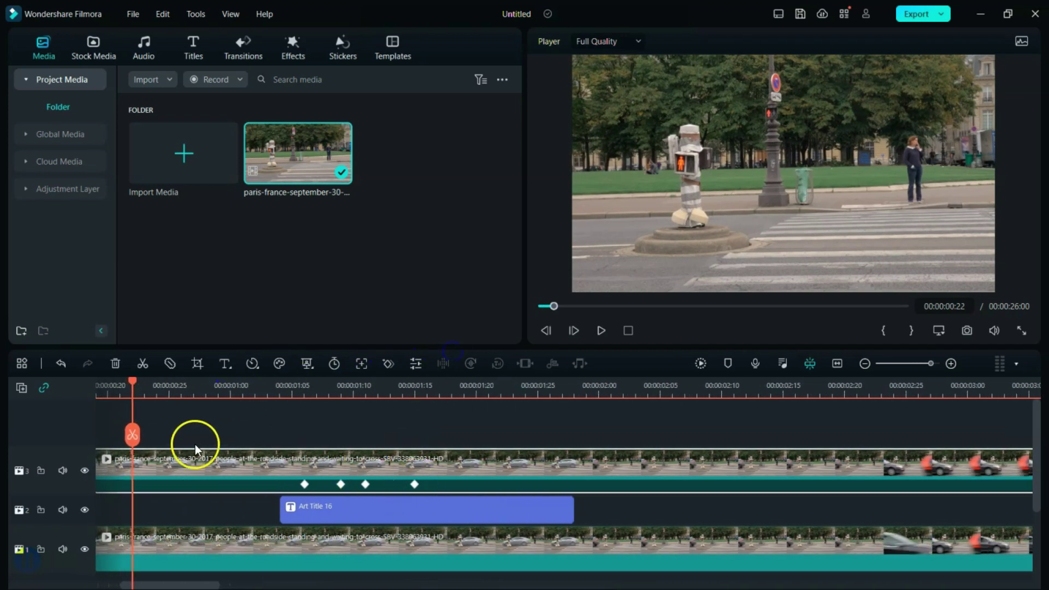
pyautogui.moveTo(132, 381); pyautogui.dragTo(341, 415)
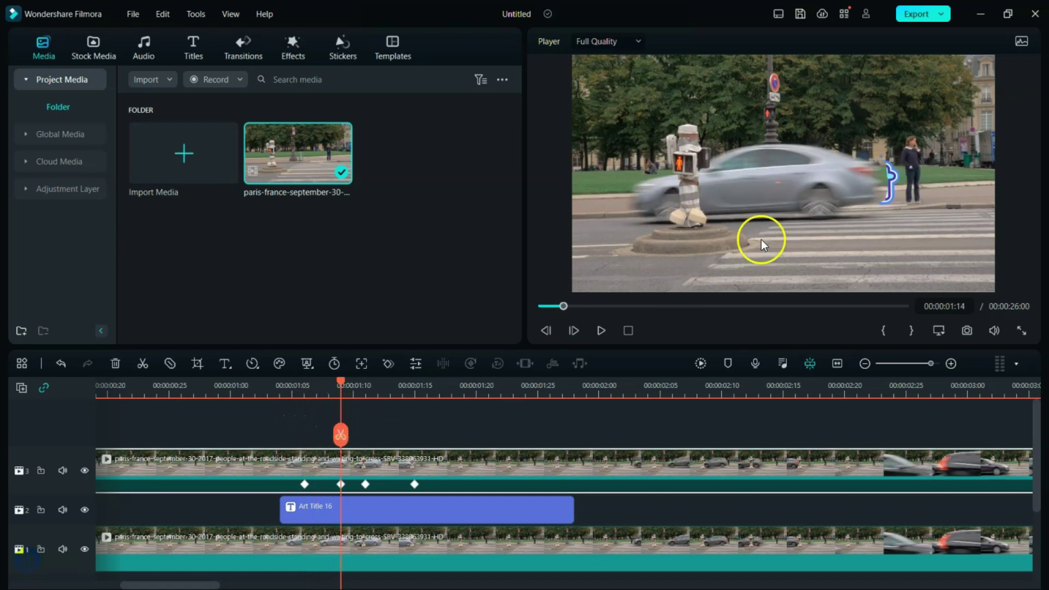
# Set the top clip's Draw Mask Blur Strength to 26.4 and scrub to compare the softened edge.
pyautogui.doubleClick(375, 455)
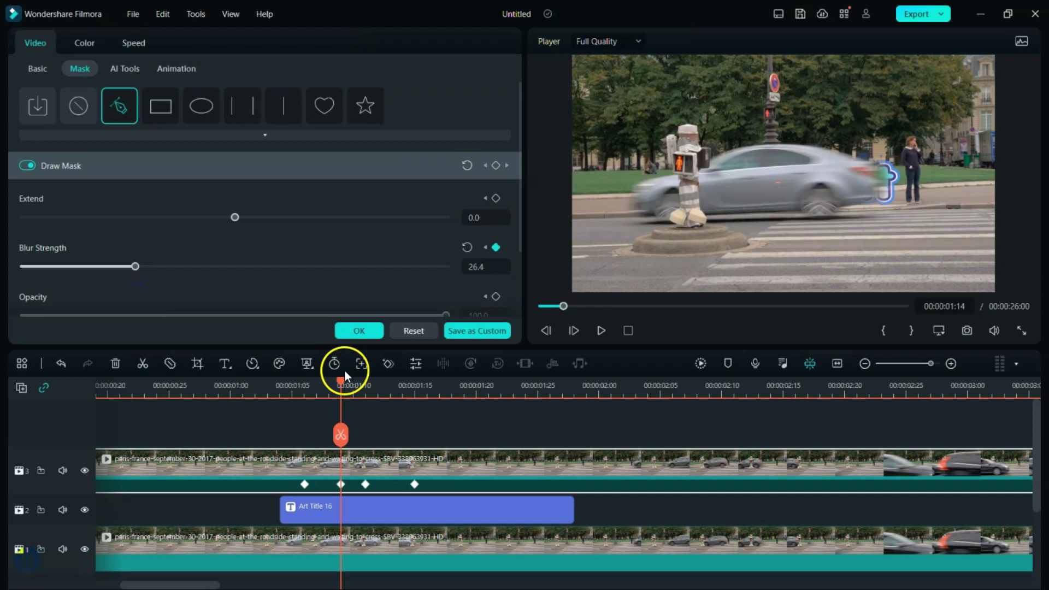
pyautogui.moveTo(340, 386); pyautogui.dragTo(387, 405)
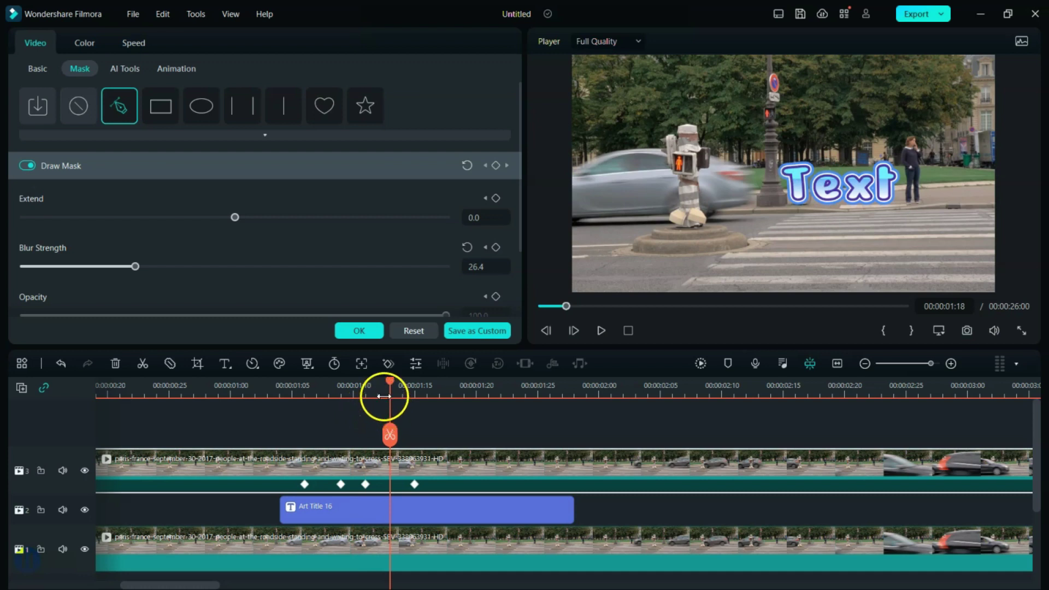